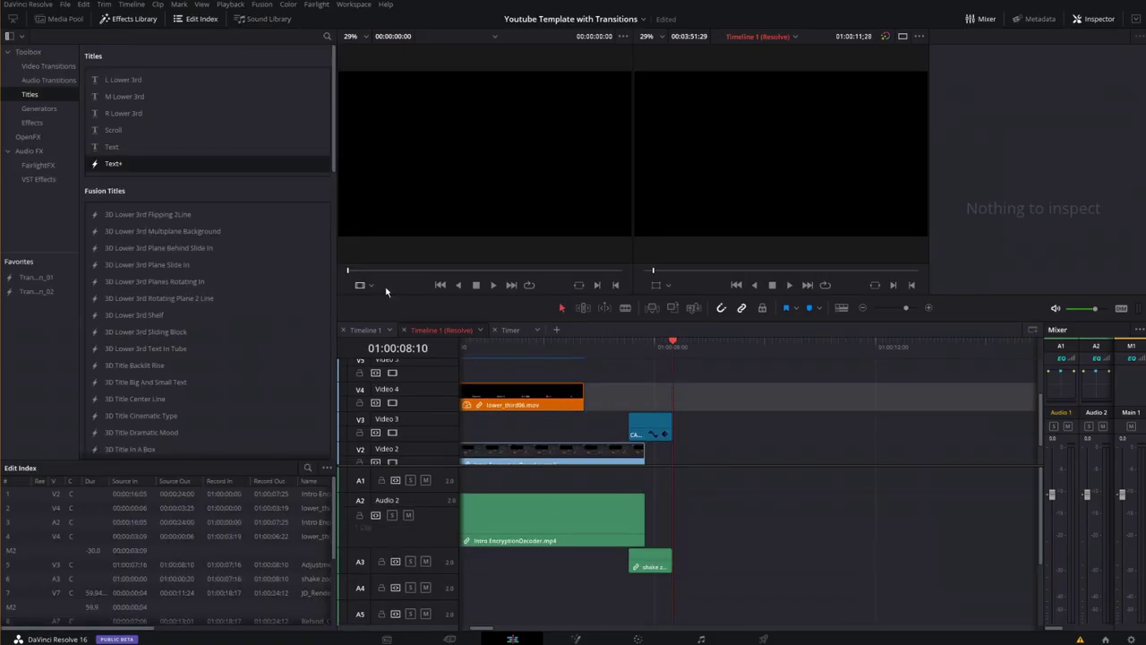
Step: Add a Text+ title to track V3 and replace its text with 'encrypted'
drag(112, 168, 681, 437)
click(734, 425)
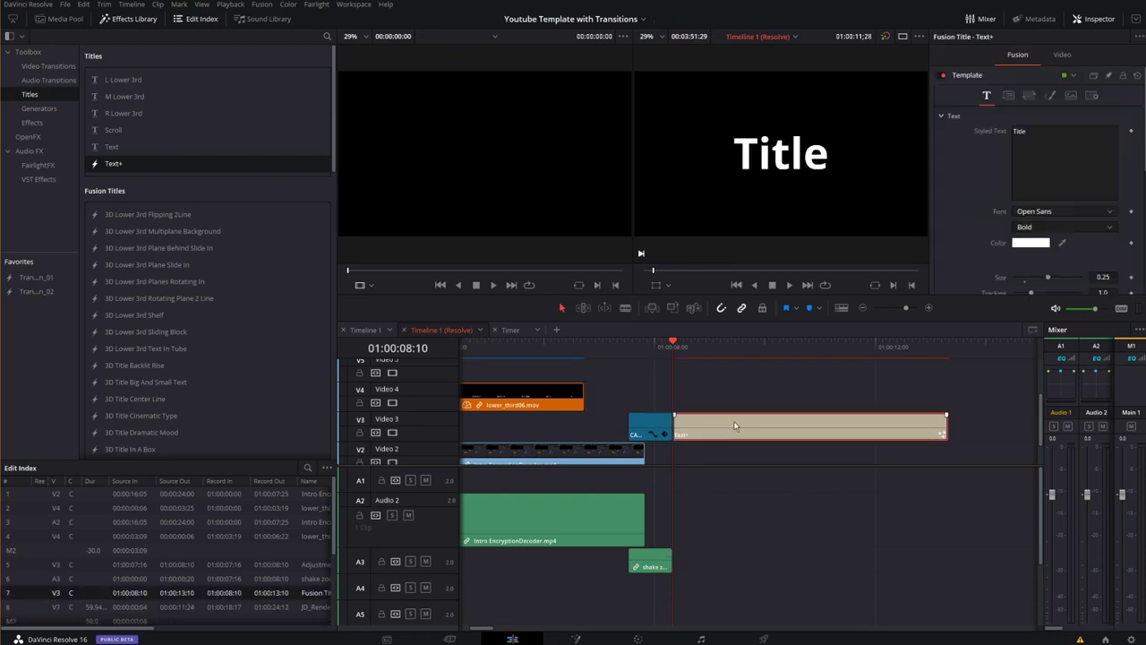
click(1036, 183)
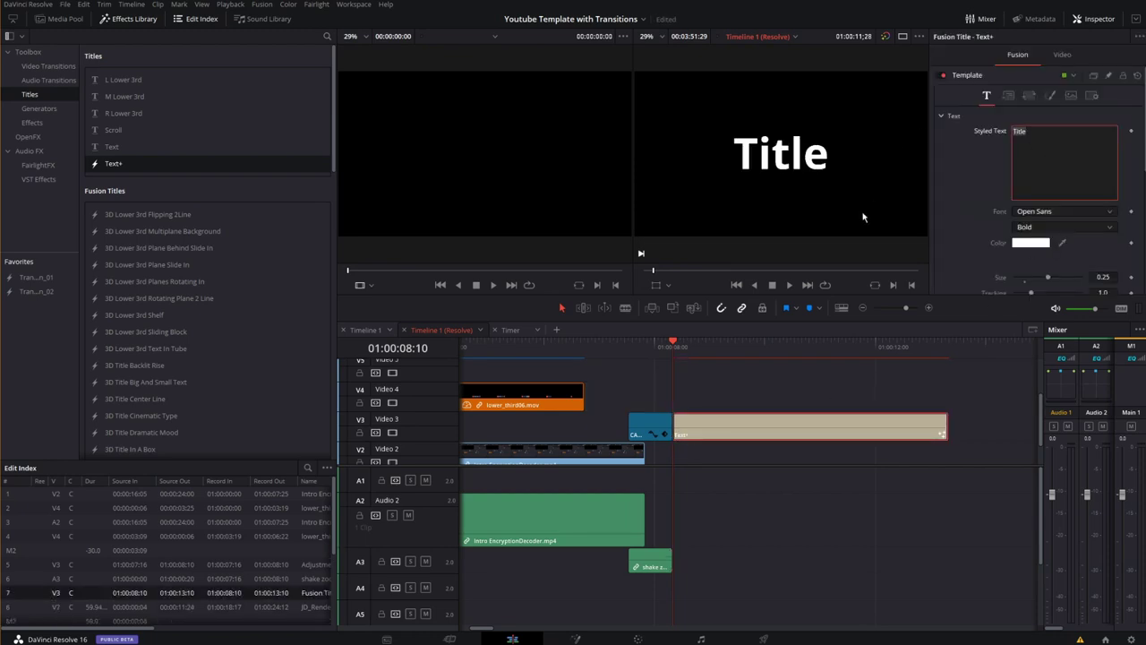
text(encrypted)
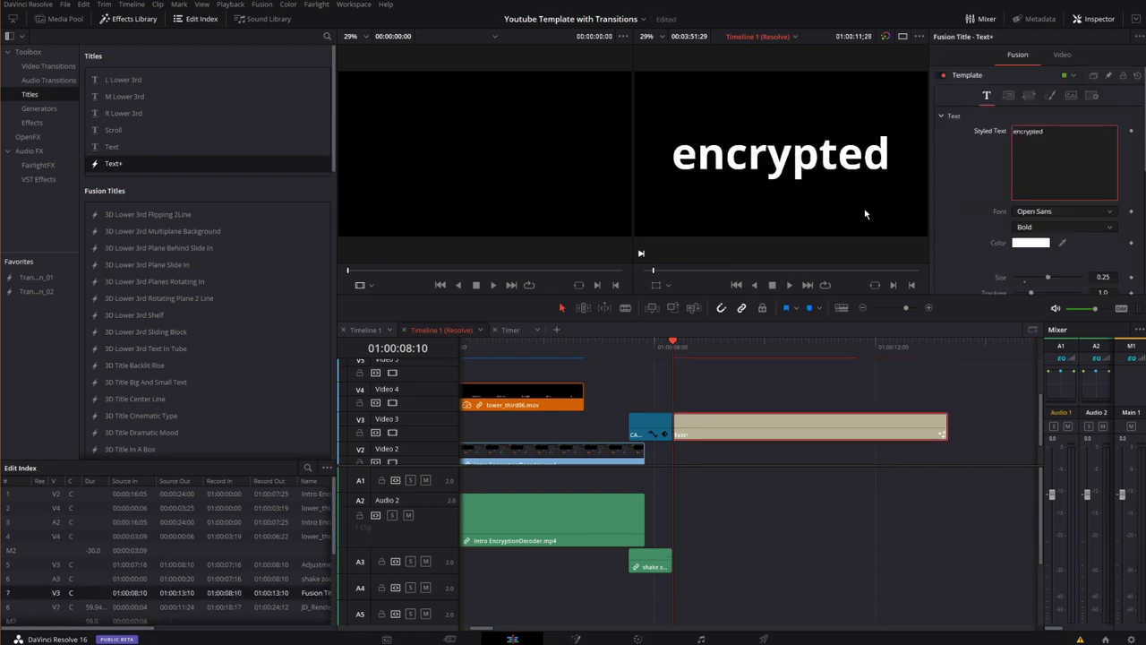
Step: Set the title to the Big John font at size 0.15 and bring it into Fusion
click(1021, 213)
text(bi)
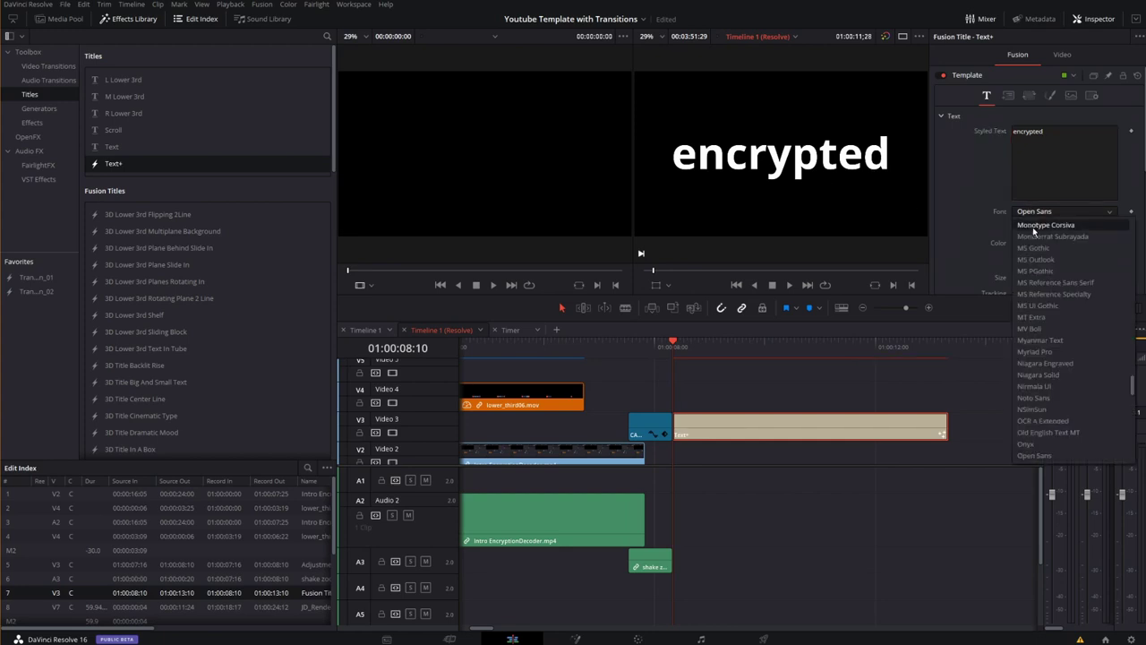
key(Return)
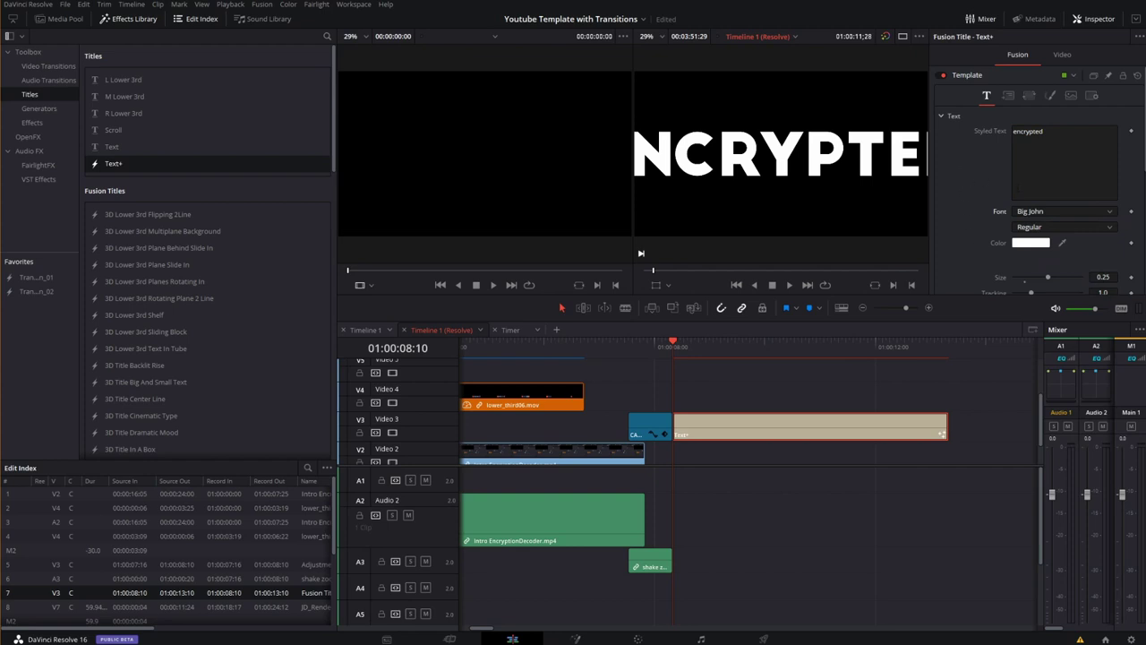
drag(1035, 283, 1035, 280)
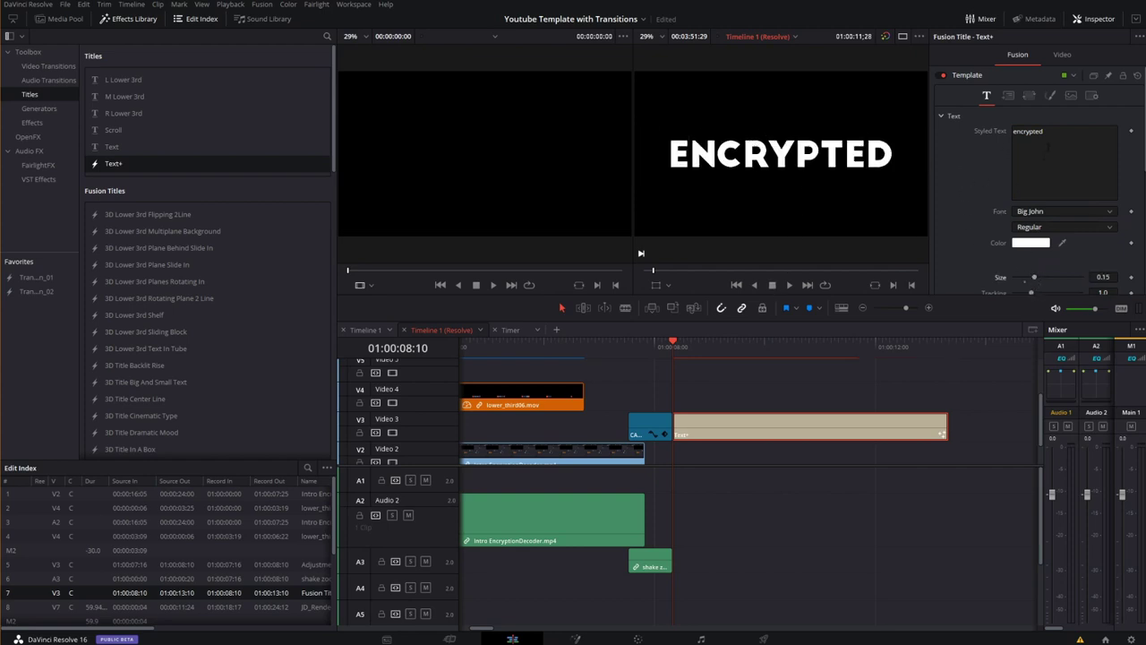
click(576, 638)
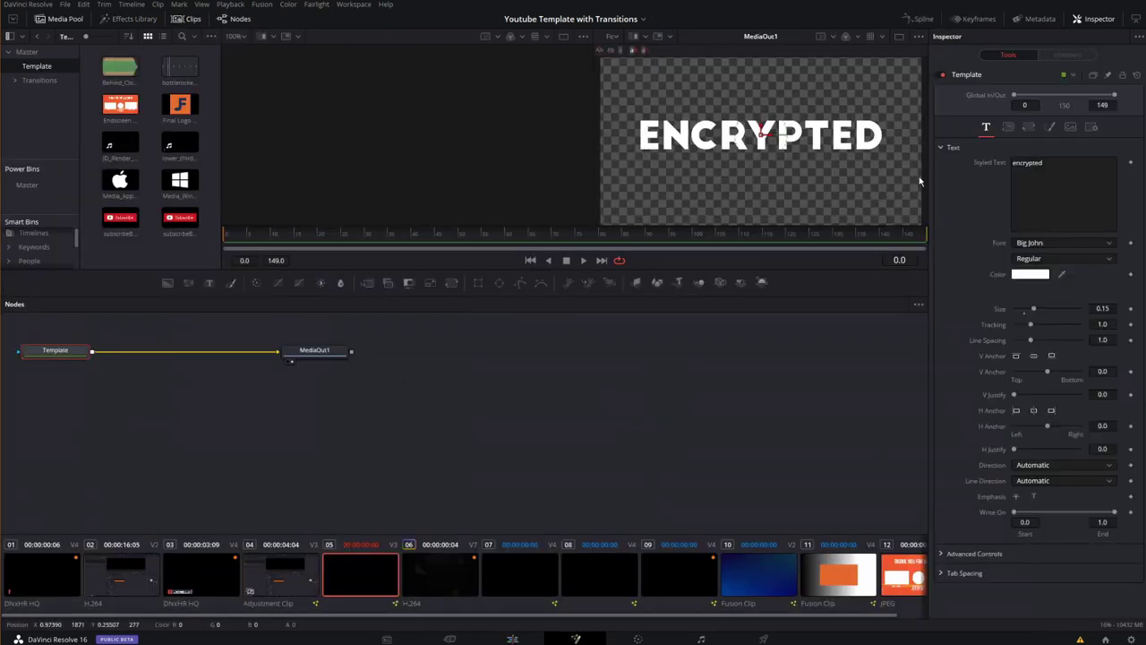
Step: Attach a TextScramble modifier to the Styled Text and show its Input Text 'encrypted' settings
right_click(1035, 185)
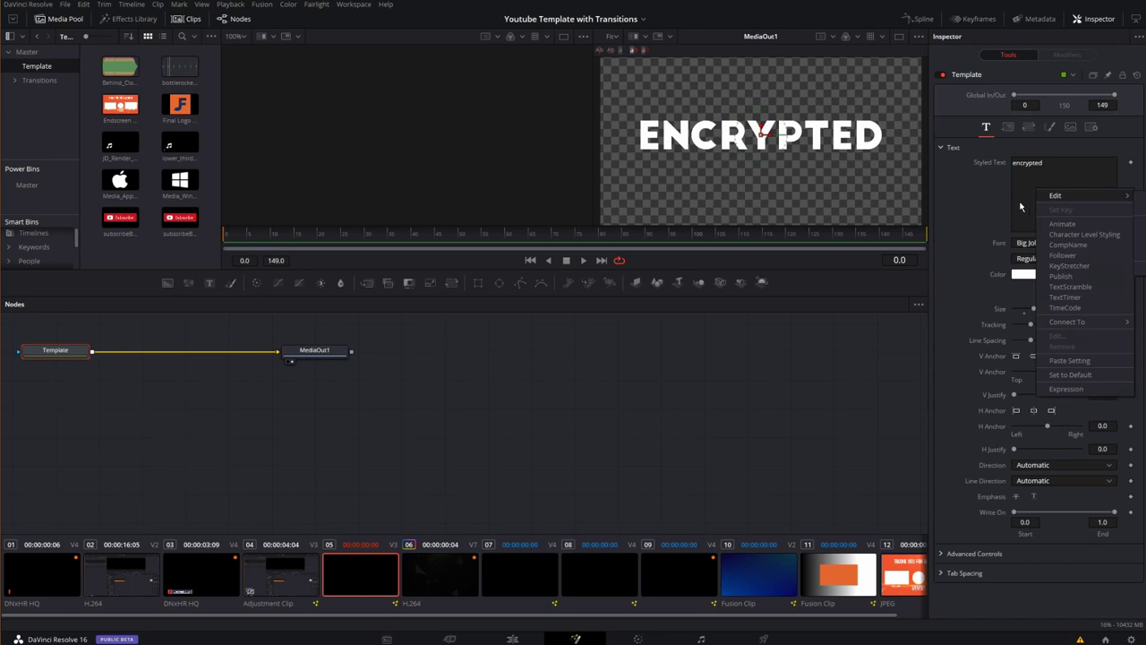
click(1030, 181)
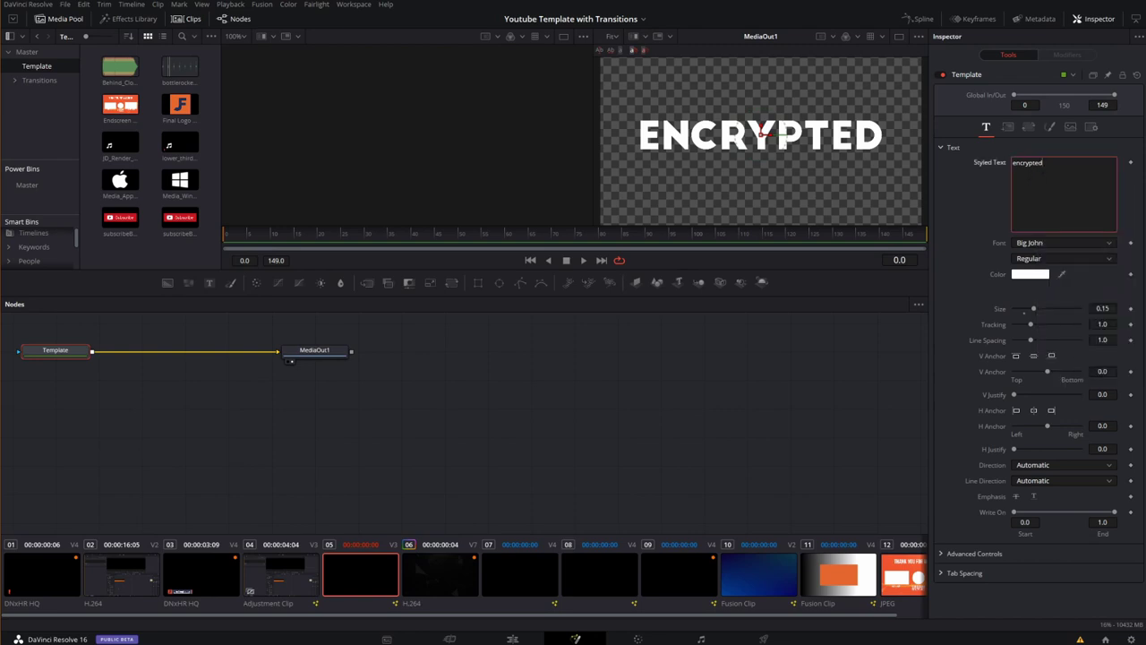
right_click(1057, 170)
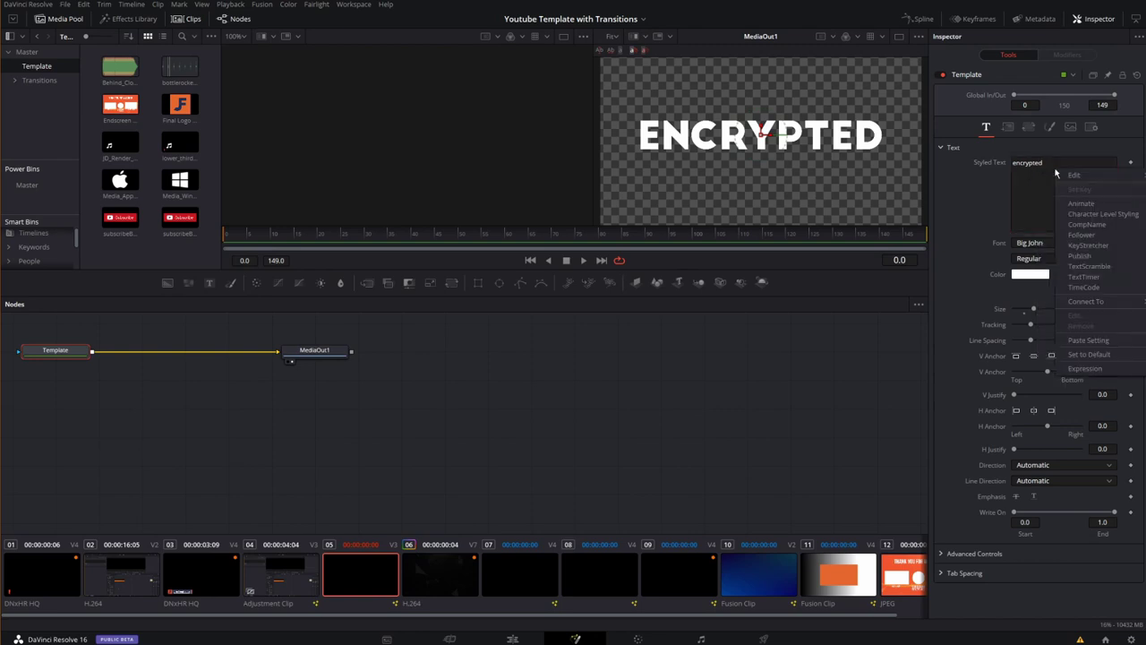
click(1090, 267)
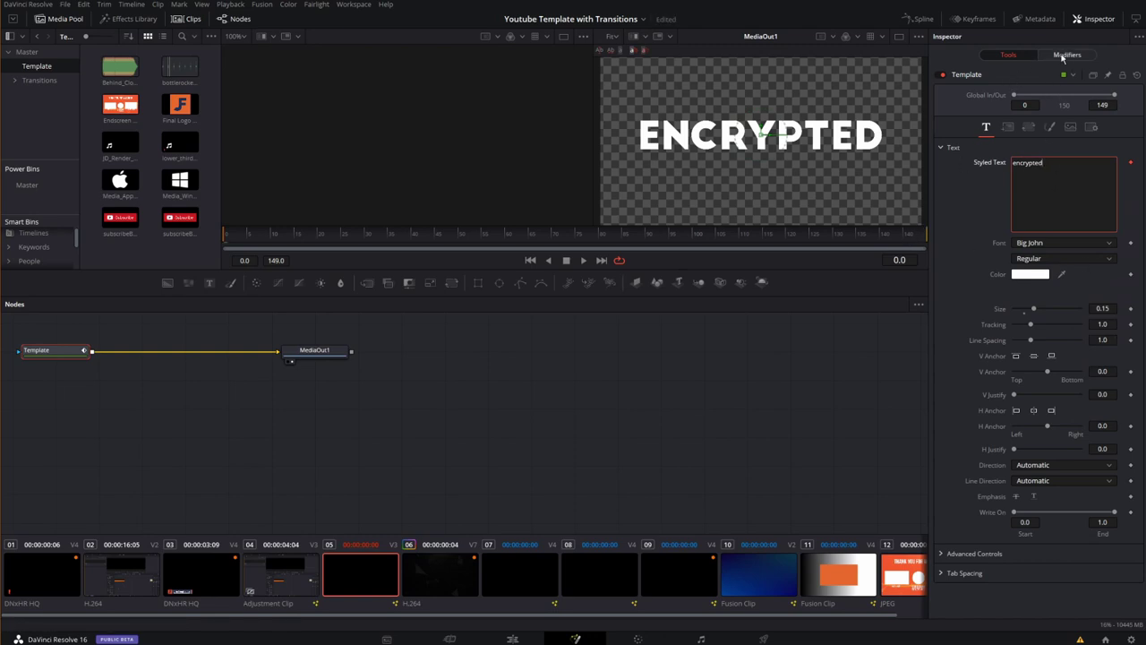
click(1066, 54)
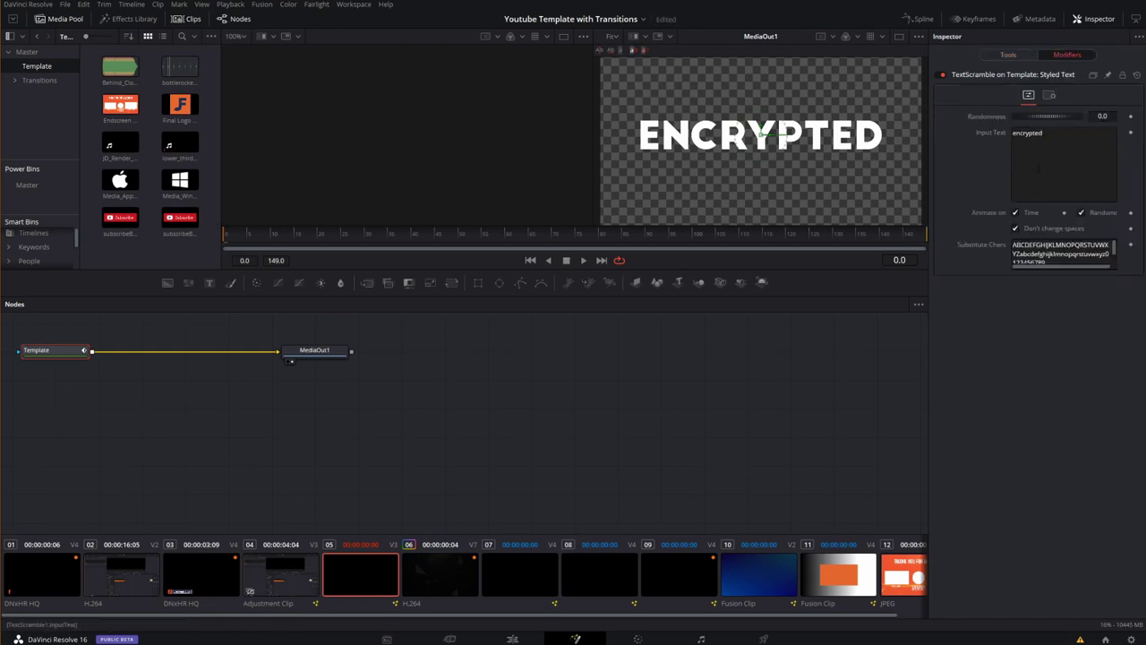
Step: Raise TextScramble Randomness to 1.058 and play the comp to preview the scramble
drag(1048, 118, 1115, 119)
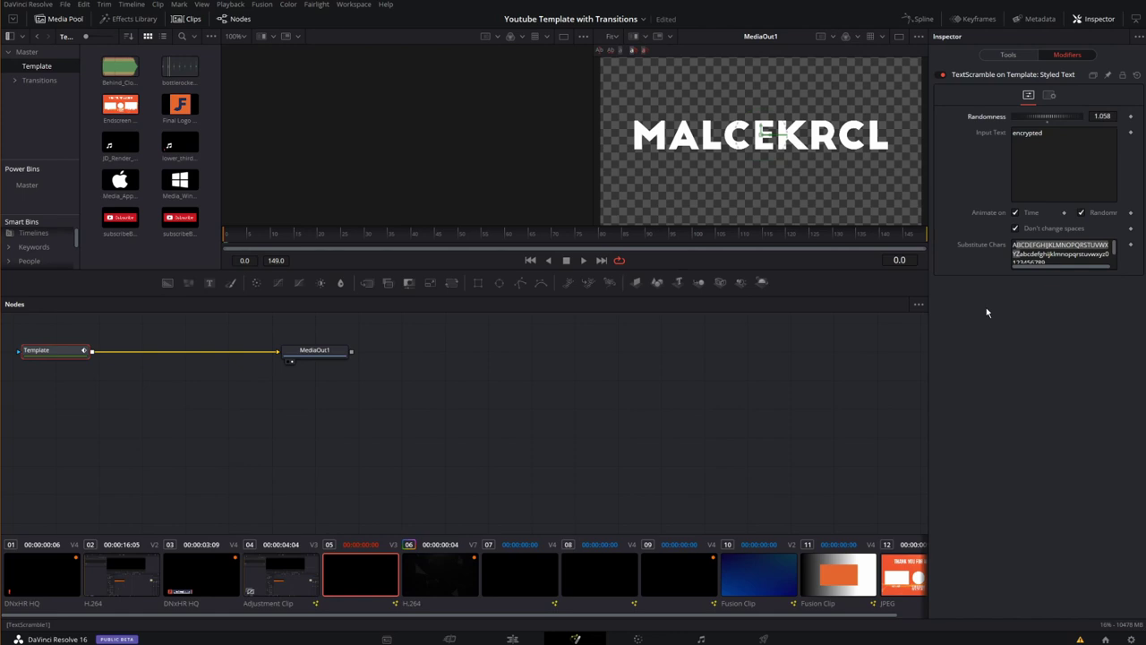
key(space)
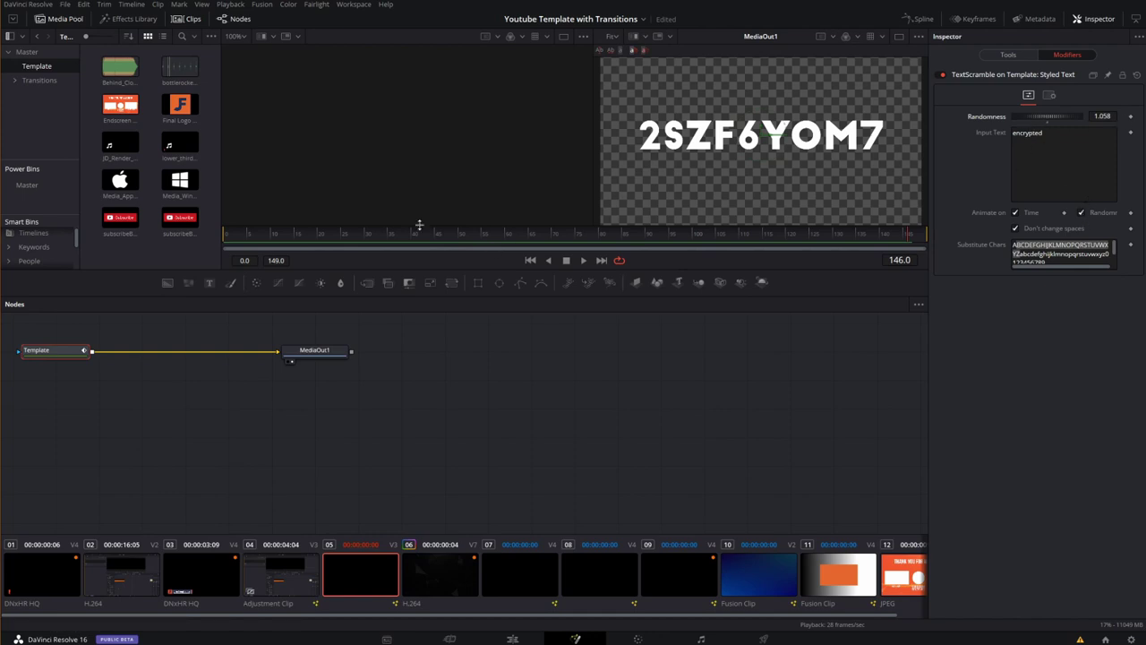
Step: Keyframe Randomness at 1.058 on frame 0 and 0 on frame 149, then play it back
drag(384, 227, 162, 231)
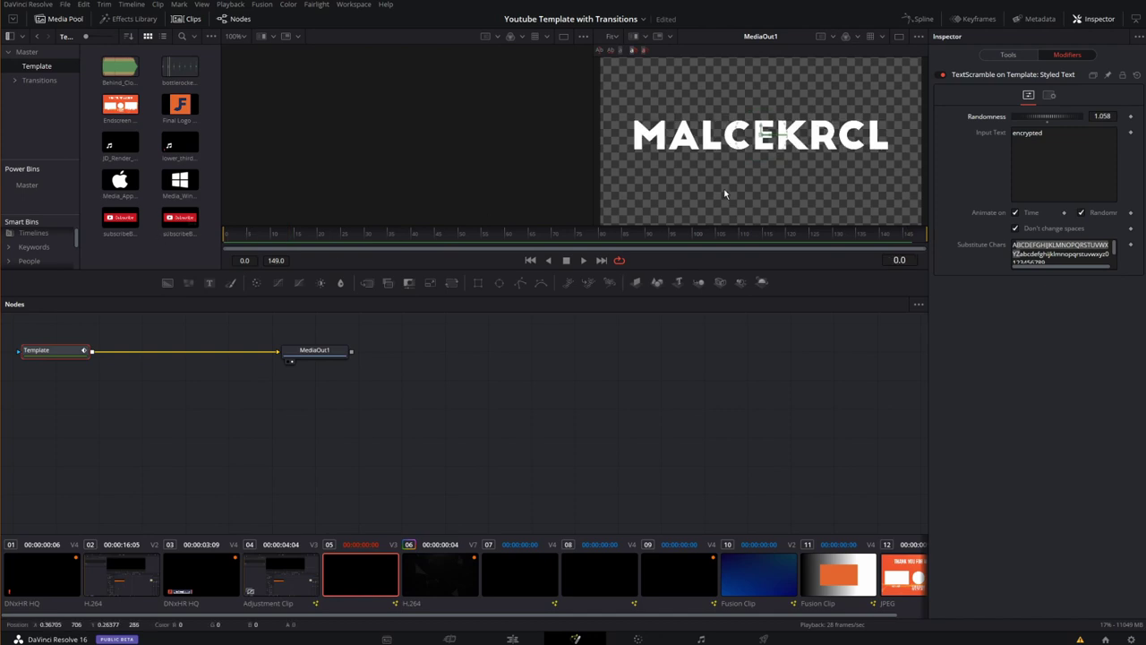
click(1130, 117)
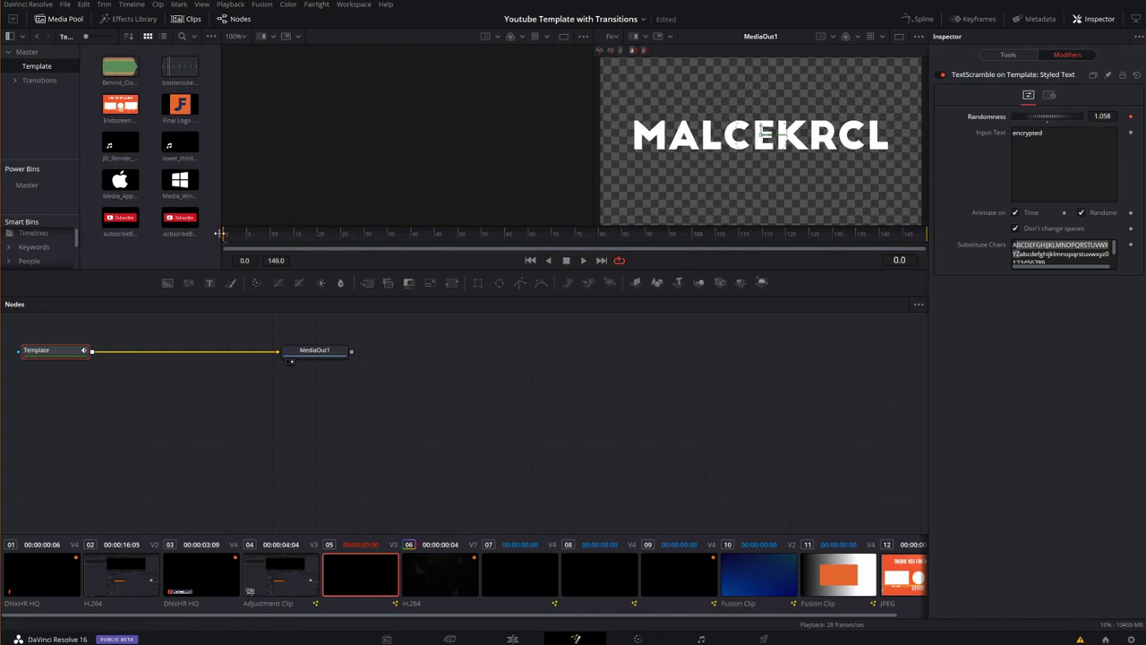
drag(256, 238, 954, 218)
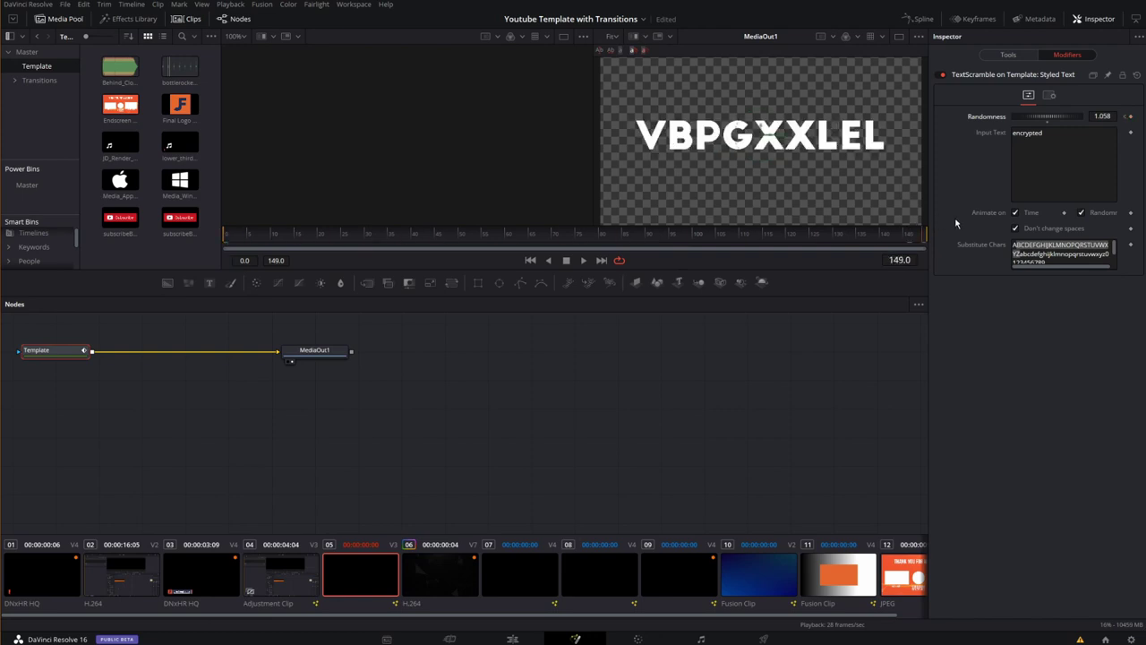
double_click(1054, 121)
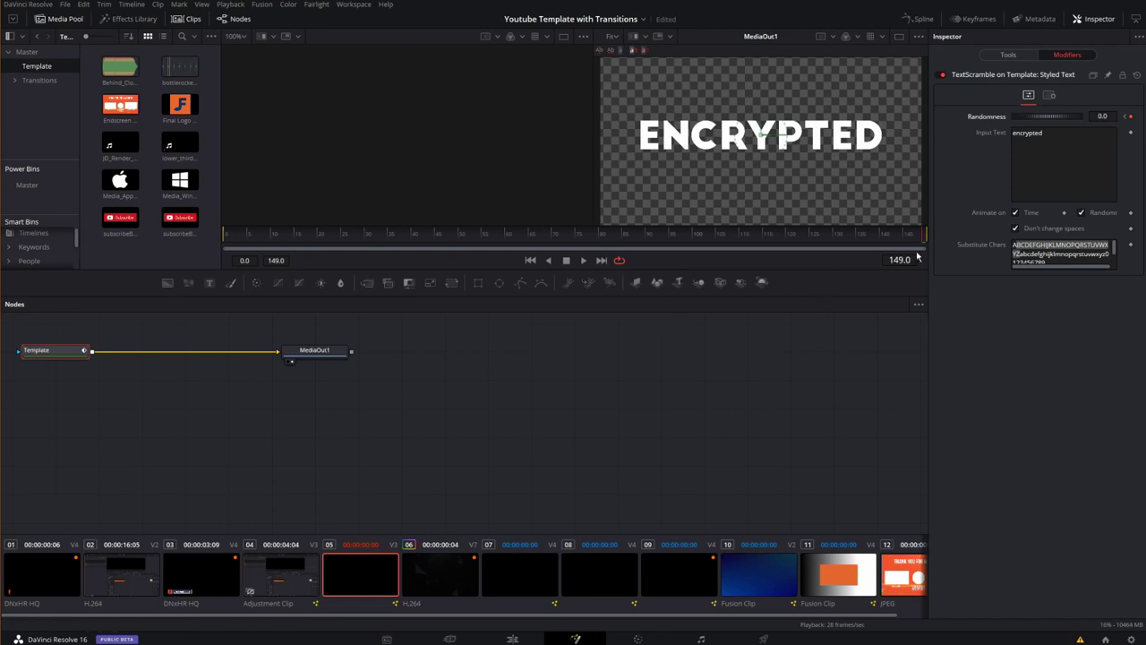
key(space)
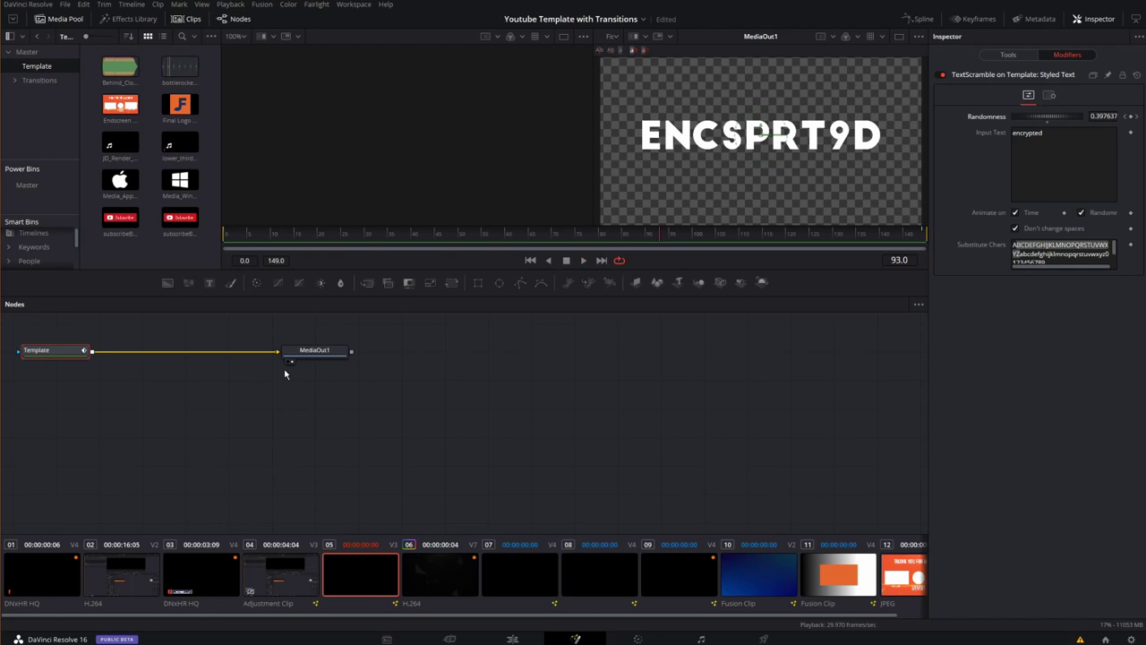
Step: Add a high Randomness keyframe at frame 147 and play back the resolve to ENCRYPTED at 149
click(910, 233)
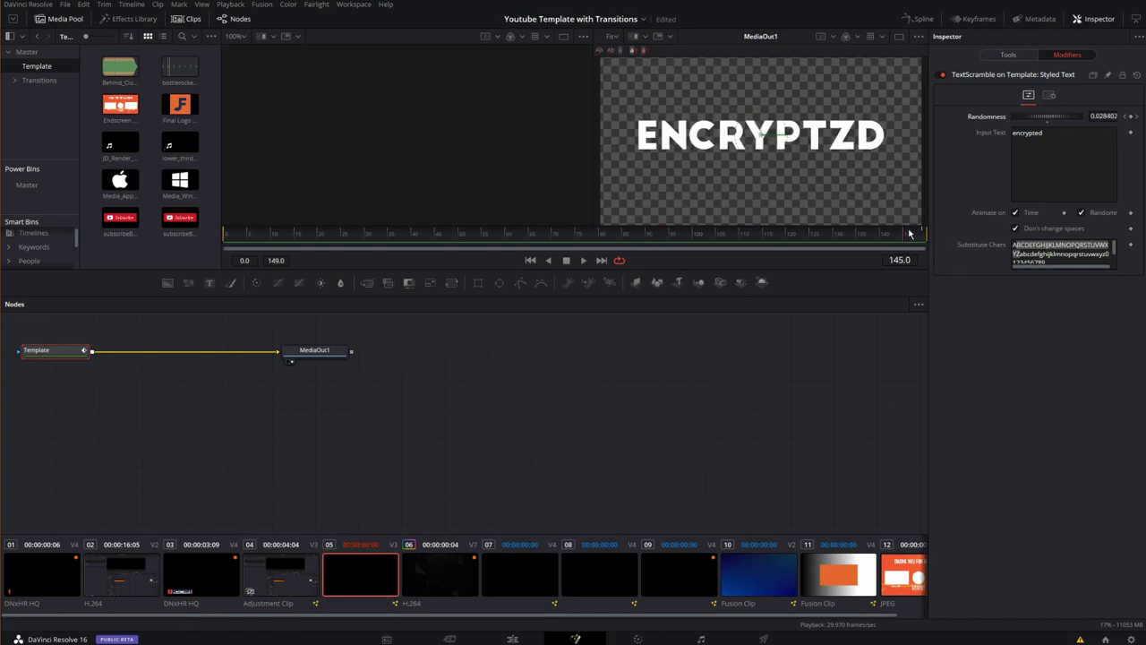
click(914, 232)
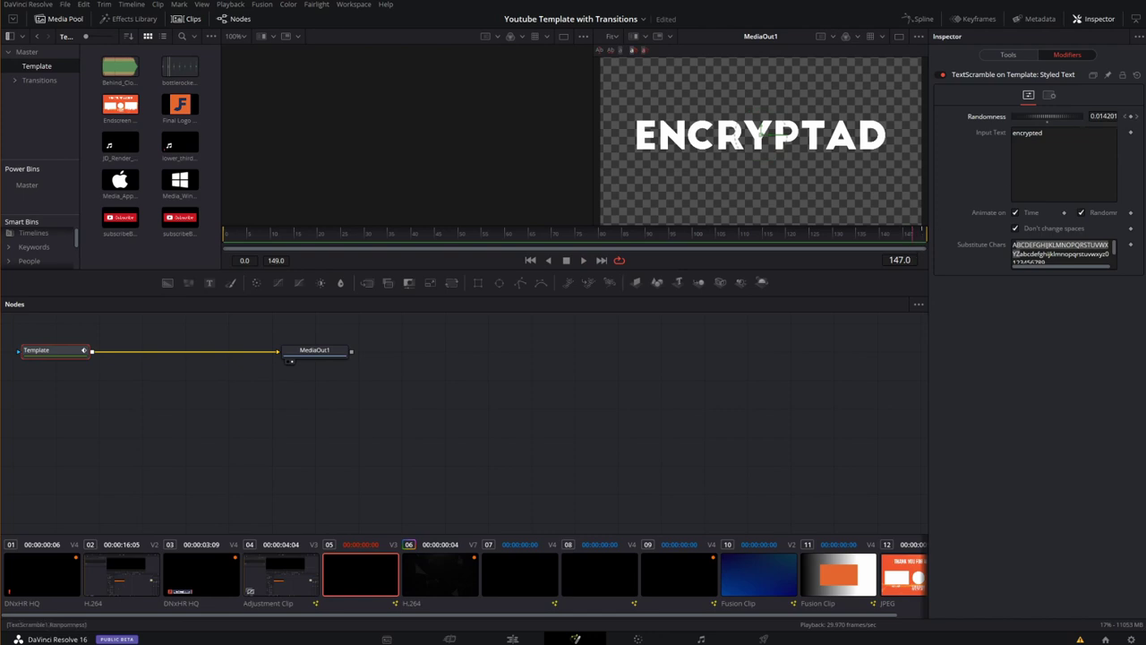
click(1131, 116)
click(1045, 124)
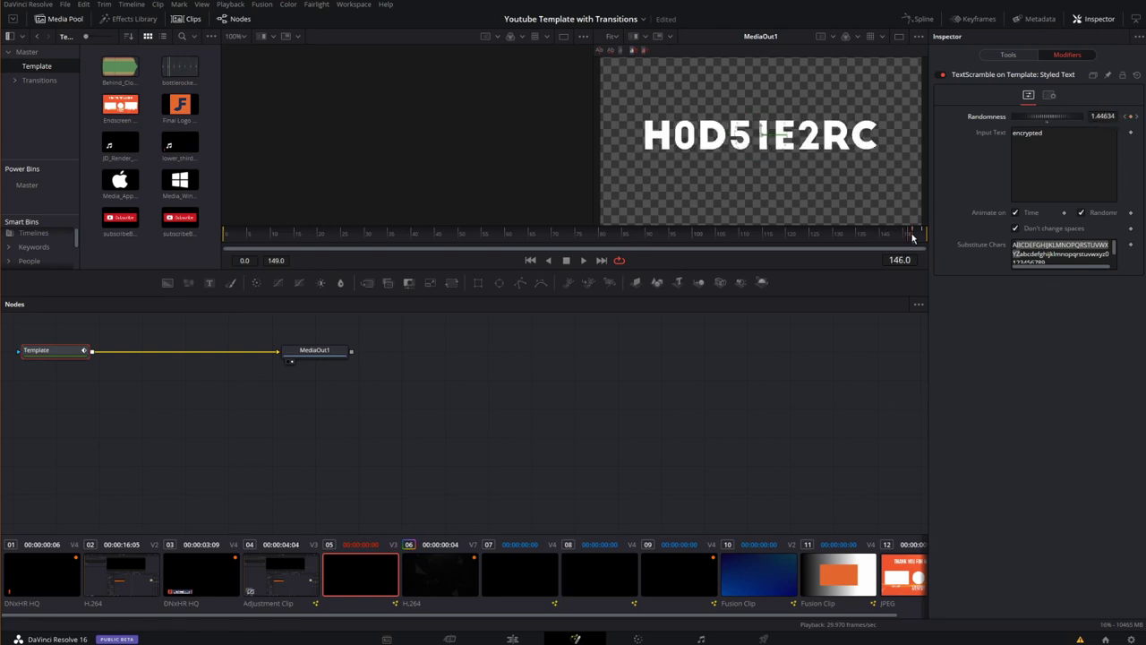
drag(913, 238, 926, 231)
key(space)
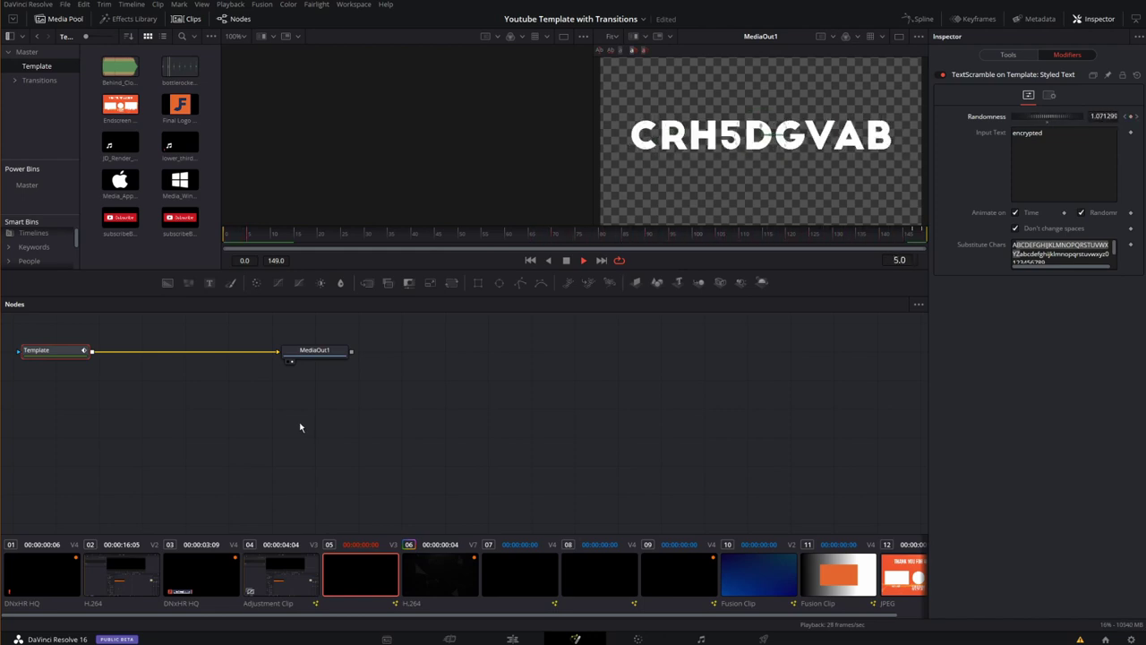
click(566, 260)
Step: Scrub back through the scramble and set Randomness to 0 at frame 81
drag(832, 248, 934, 242)
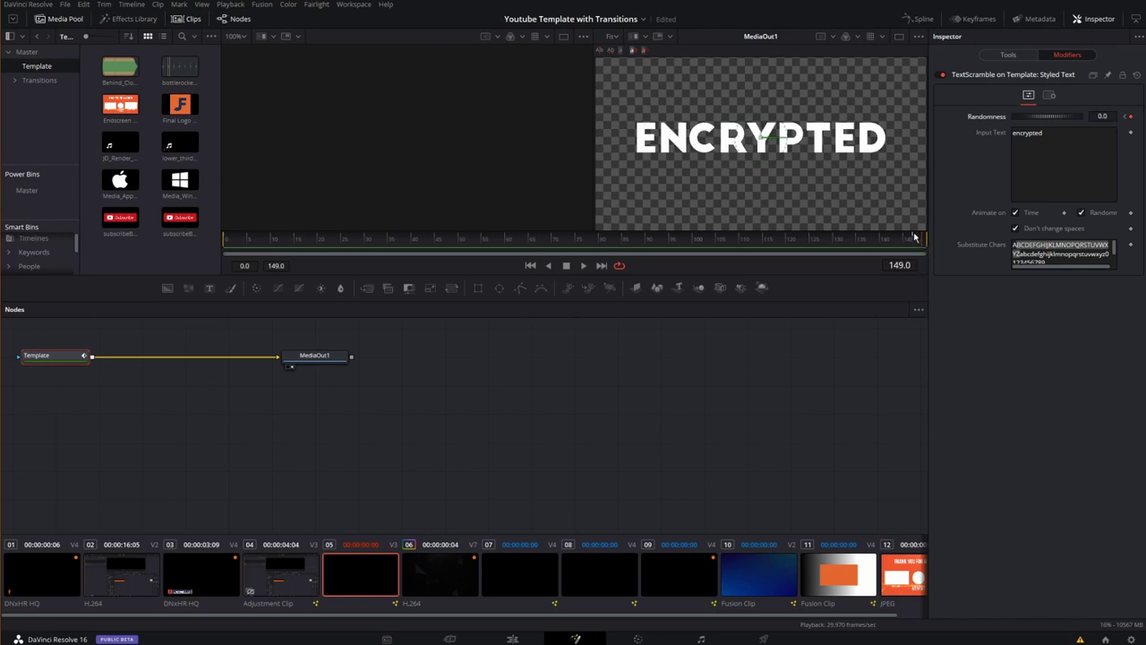
click(747, 243)
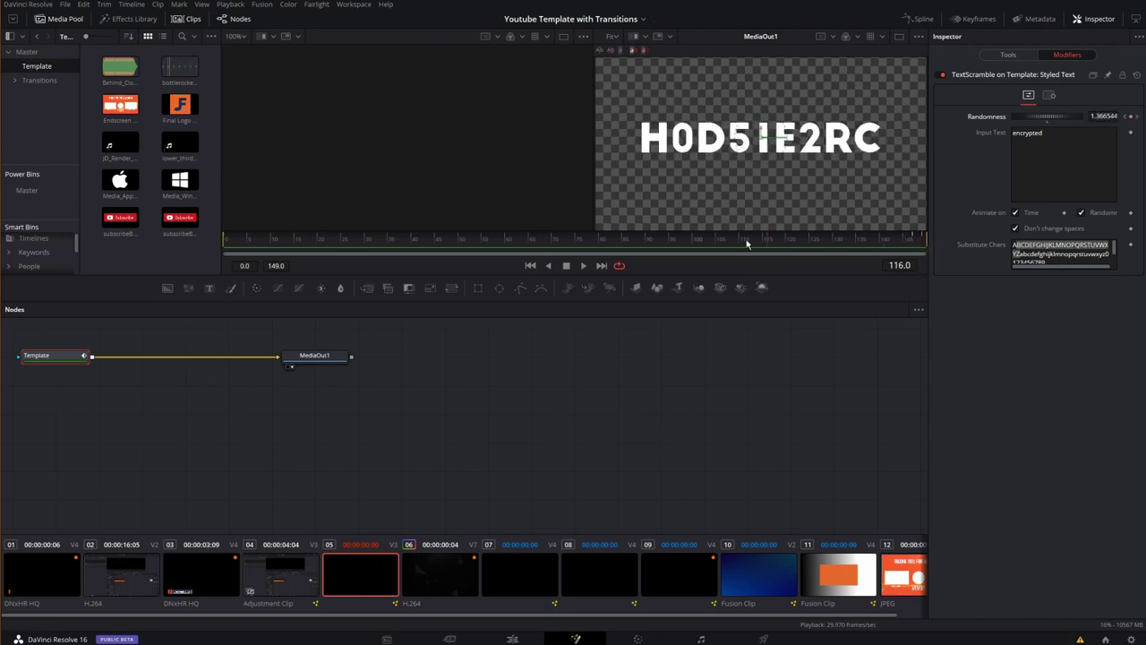
click(656, 243)
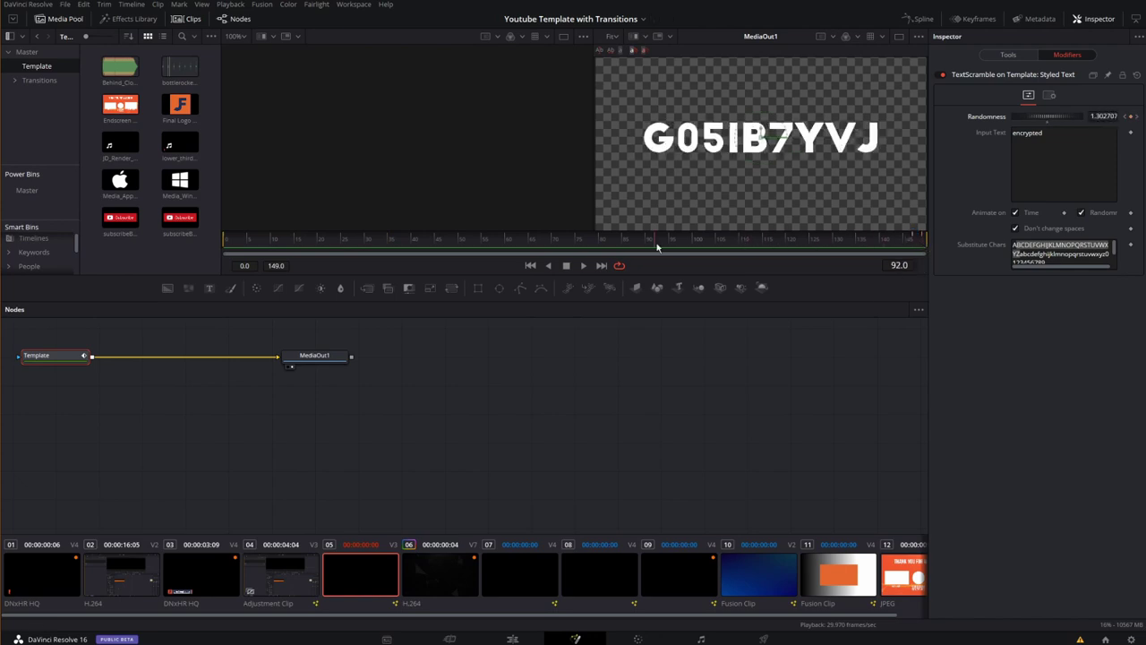
click(1130, 117)
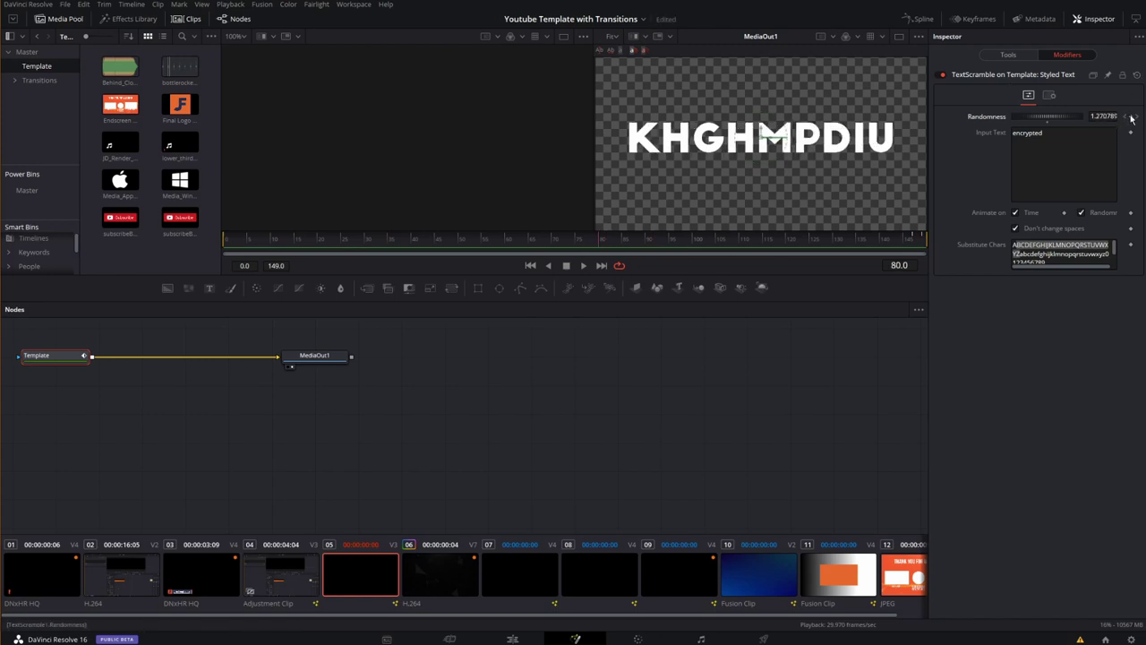
click(606, 240)
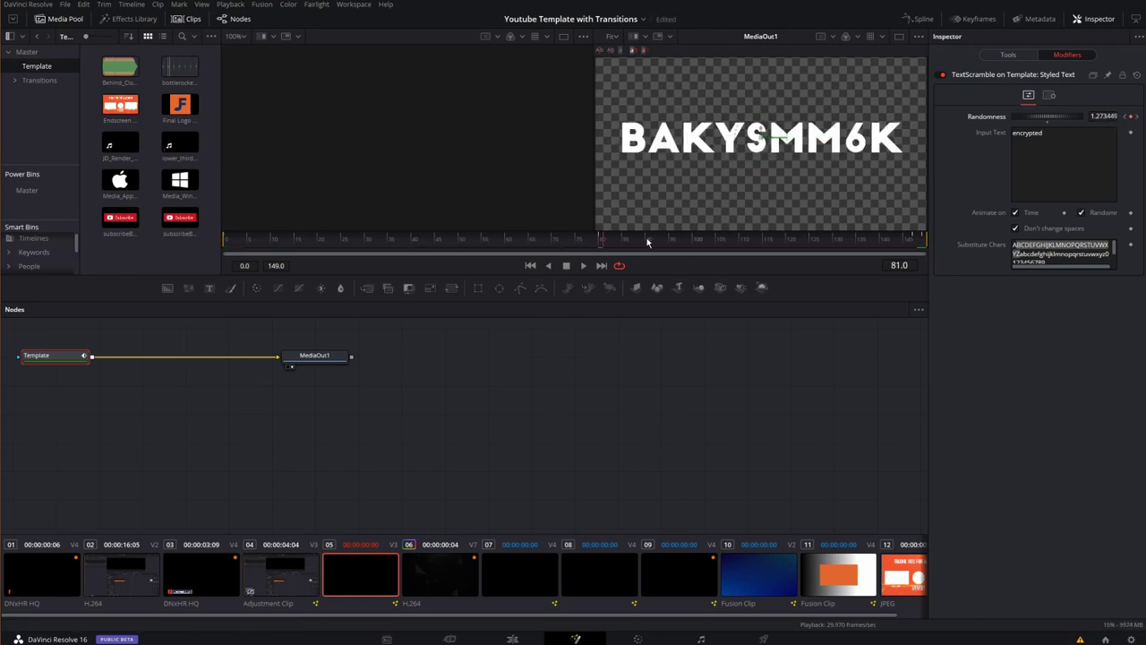
drag(1047, 117, 1016, 117)
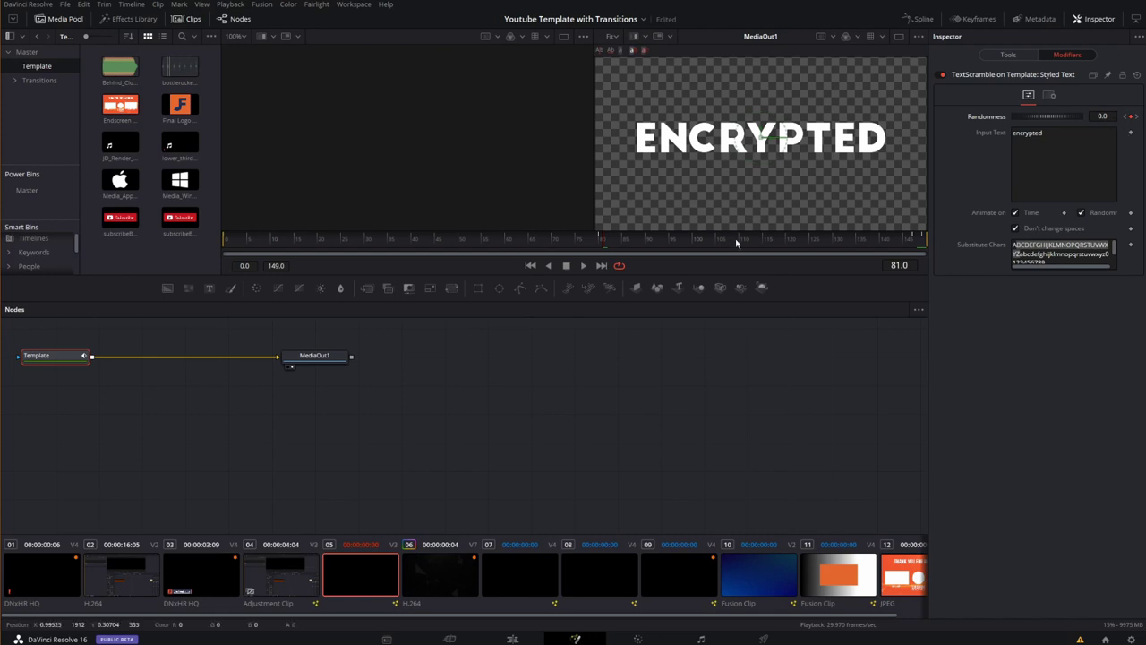
click(616, 239)
key(space)
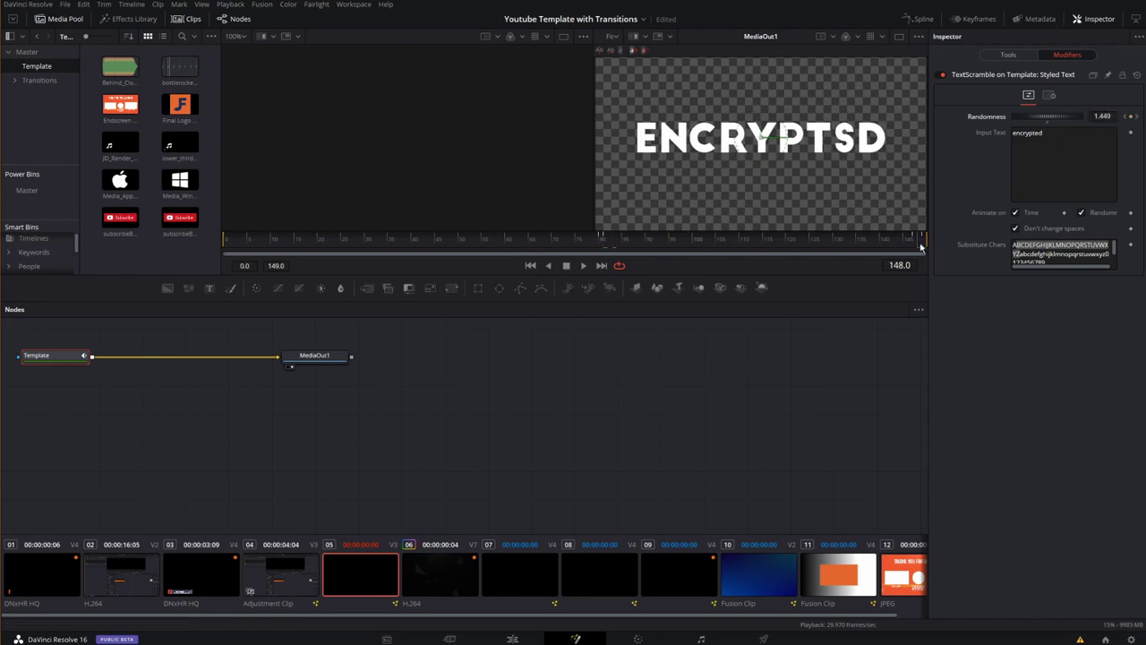
Step: Delete the Randomness keyframe at frame 147 and replay the animation to review
click(1131, 116)
key(space)
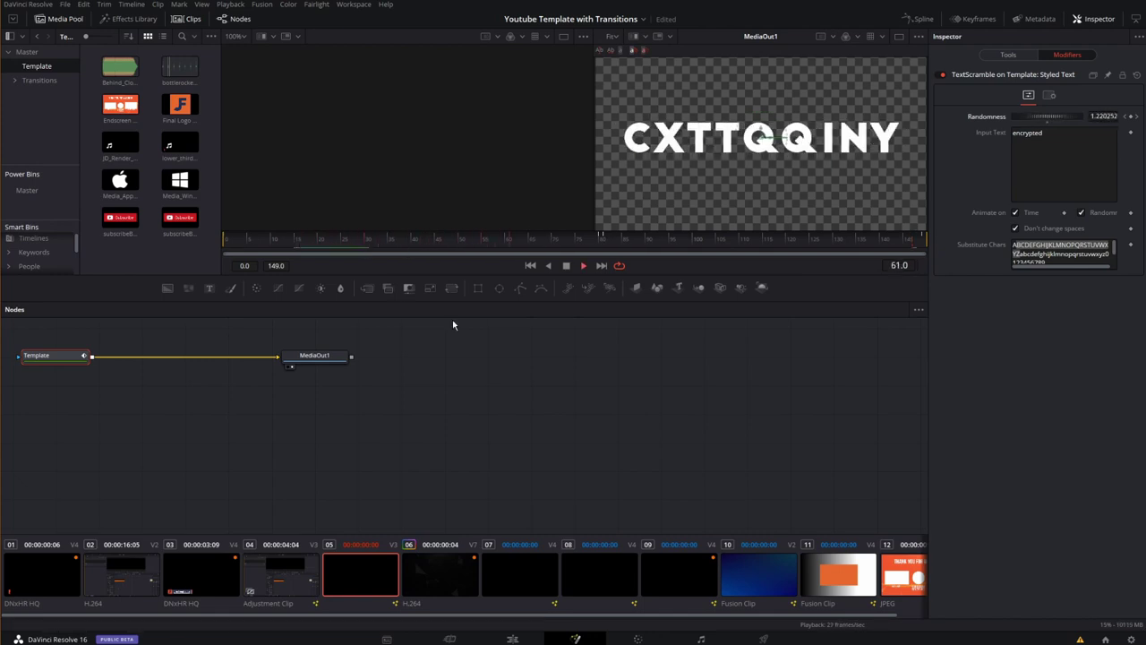
key(space)
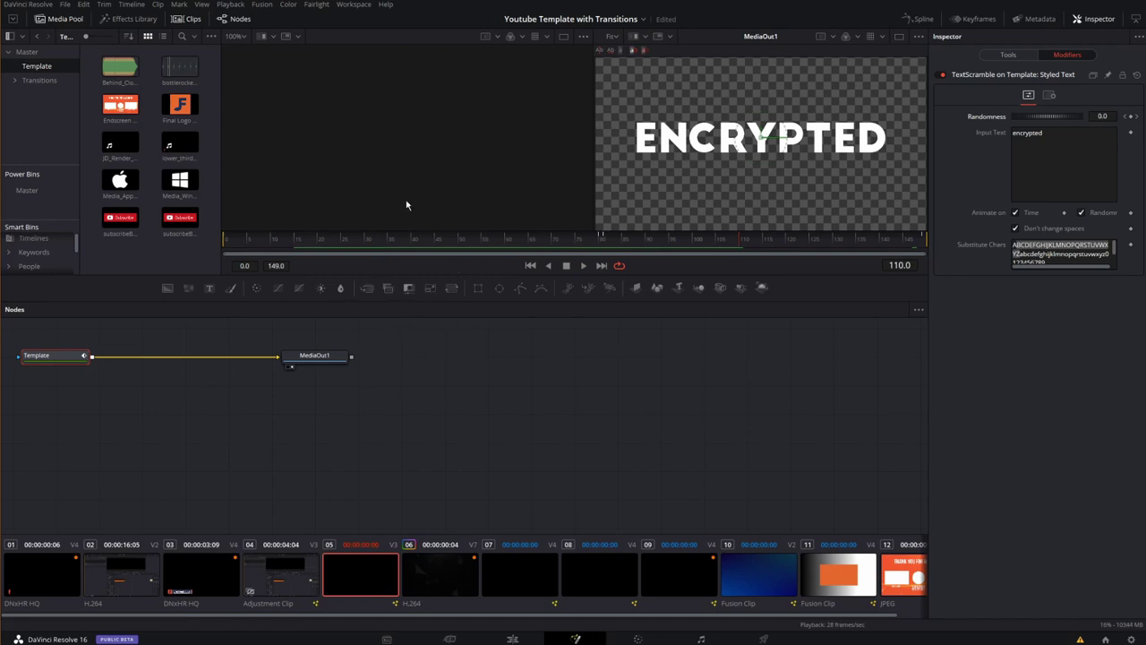
Step: Return to the Edit page and scroll through the Text+ title's Inspector settings
click(513, 639)
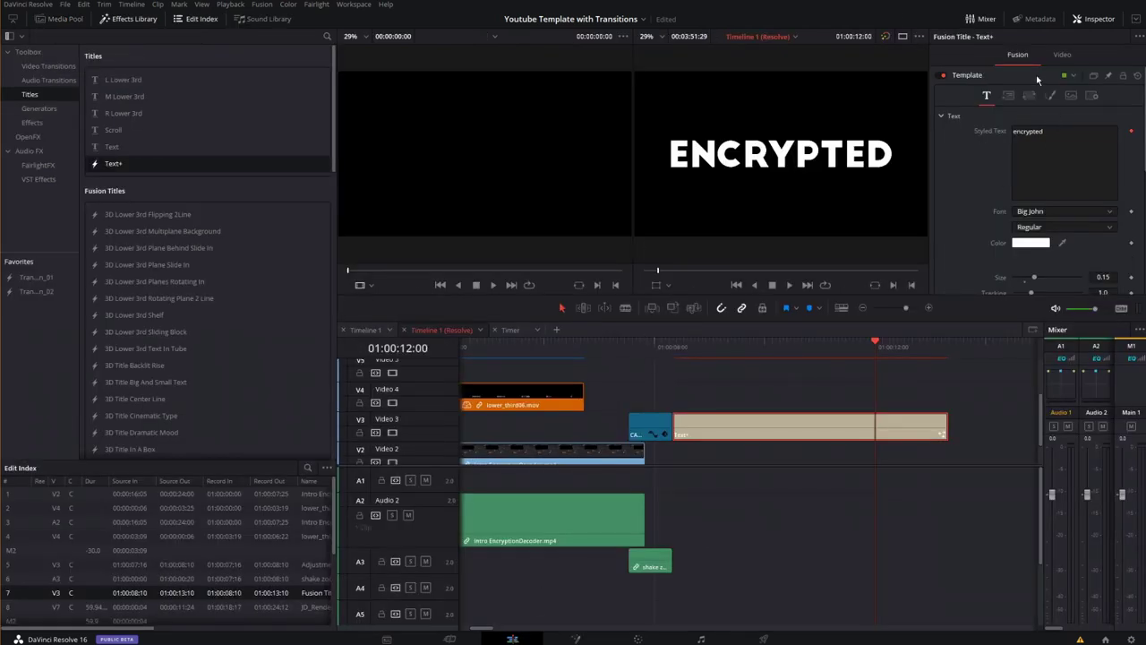
scroll(989, 196, down, 10)
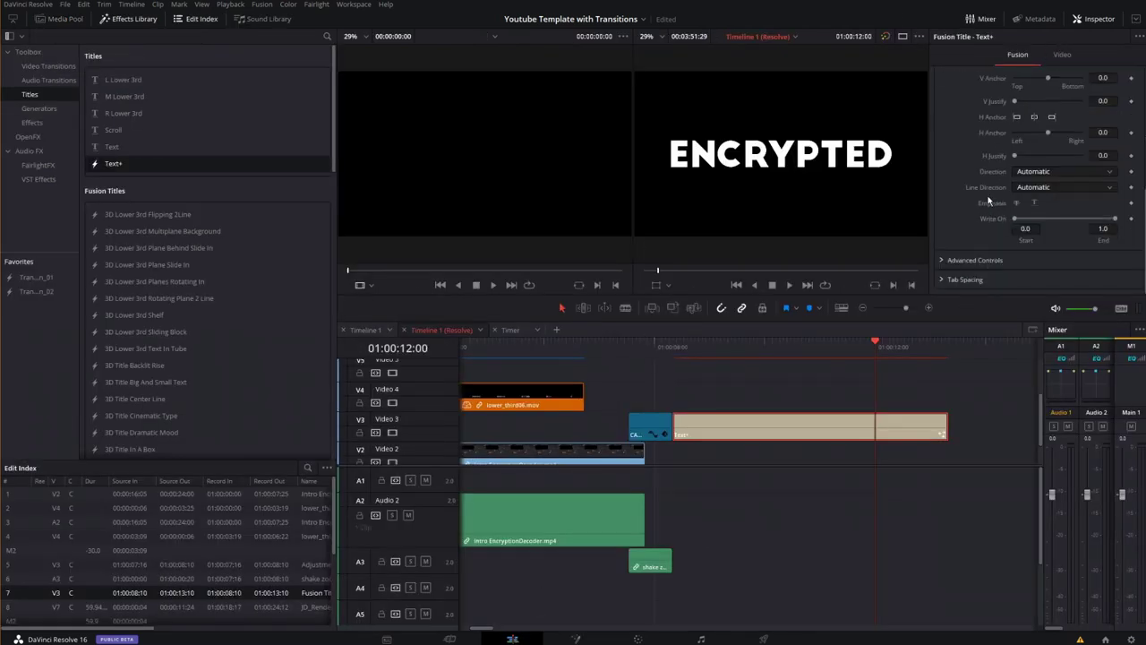
scroll(979, 280, up, 10)
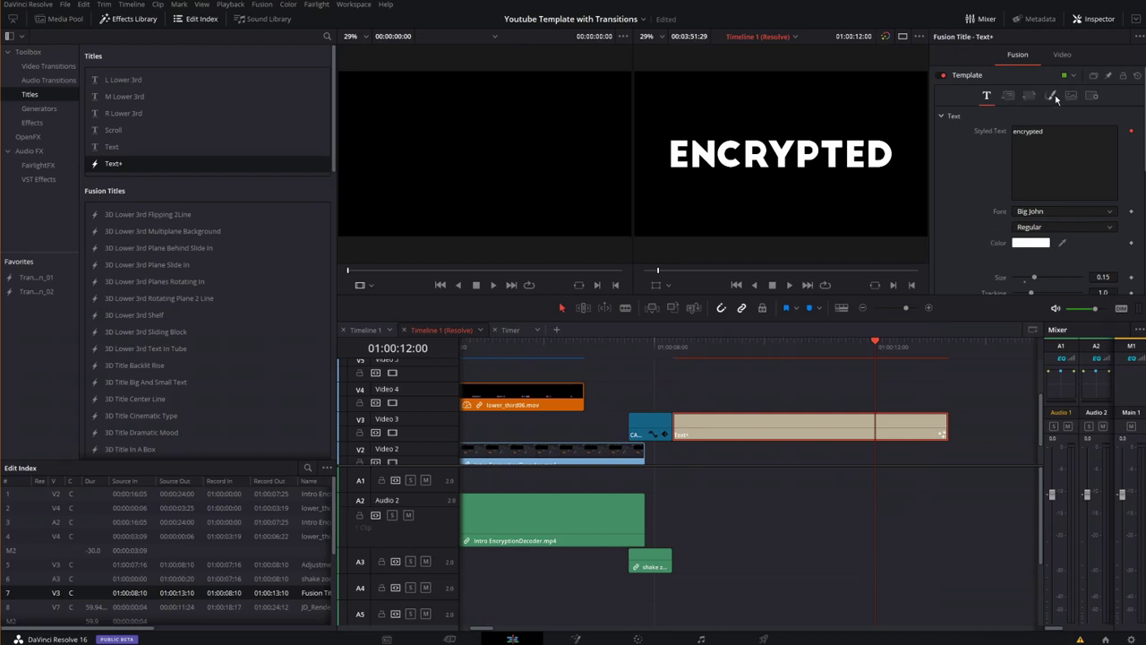
Step: Back in Fusion, pan the node graph and bring up the modifier list for Input Text
click(576, 638)
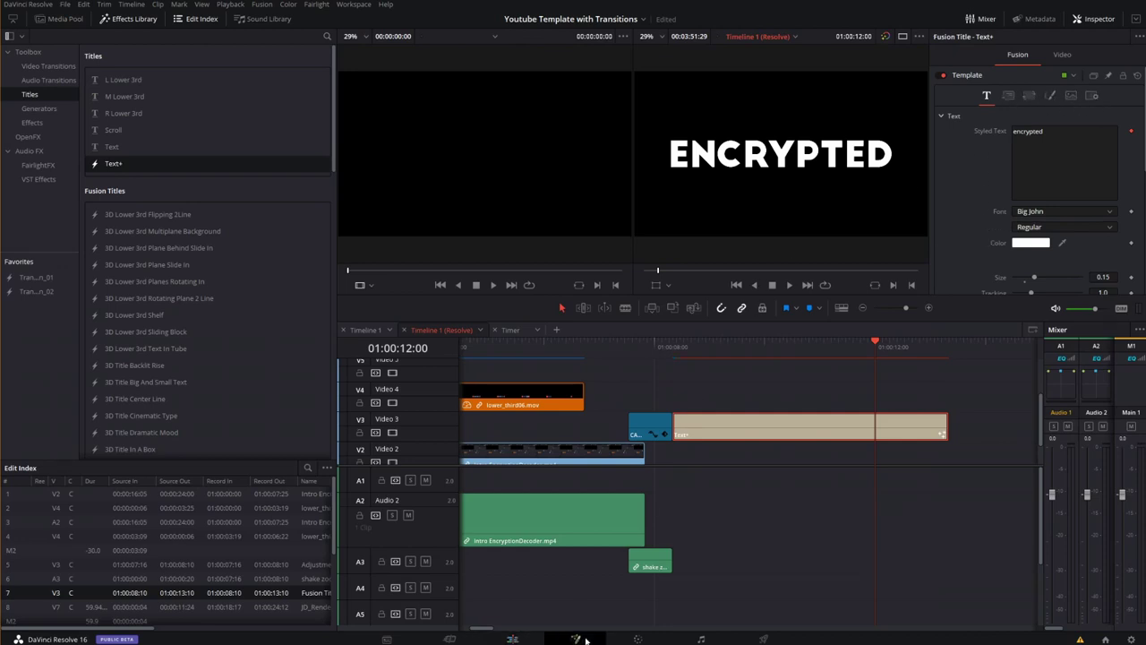
drag(349, 429, 529, 489)
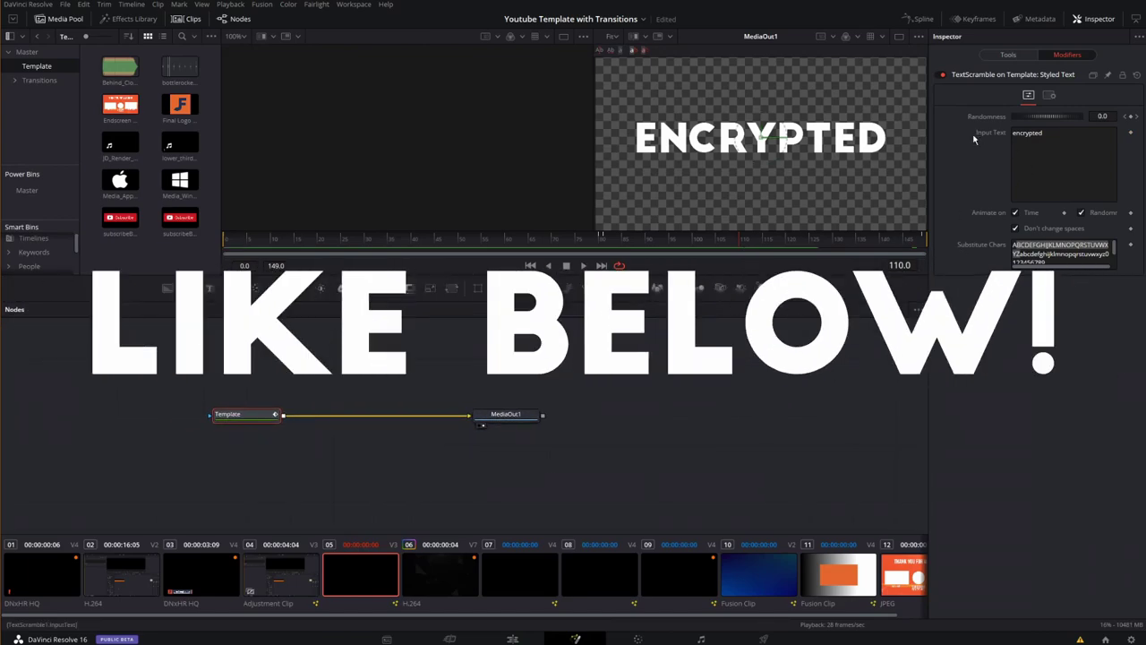
right_click(1054, 158)
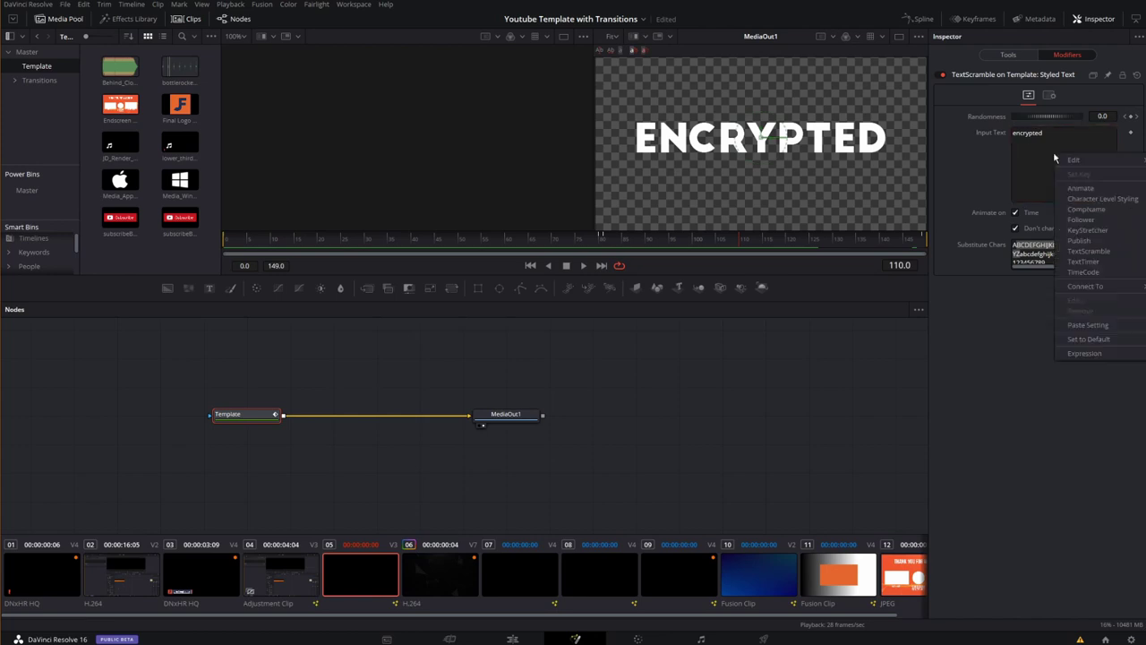